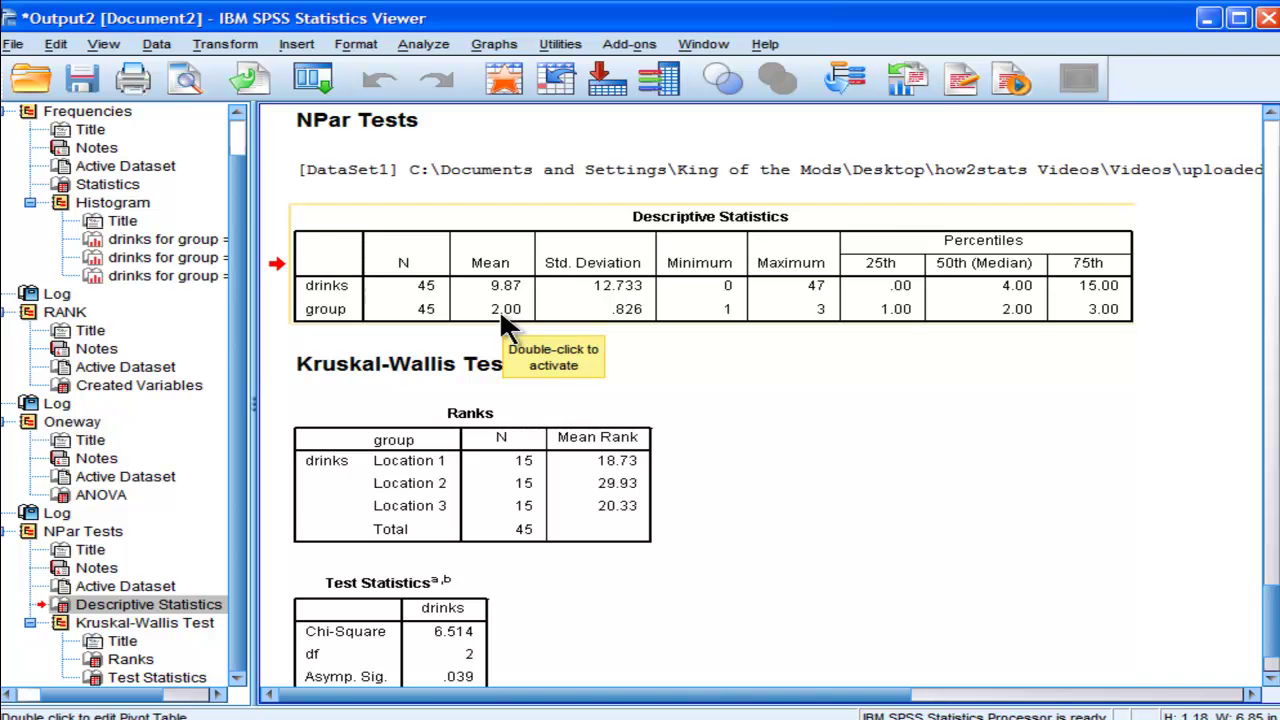
Scroll to the Ranks and Test Statistics tables and activate Test Statistics (Chi-Square 6.514, df 2, Sig. .039)
{"action": "left_click", "coordinate": [499, 308]}
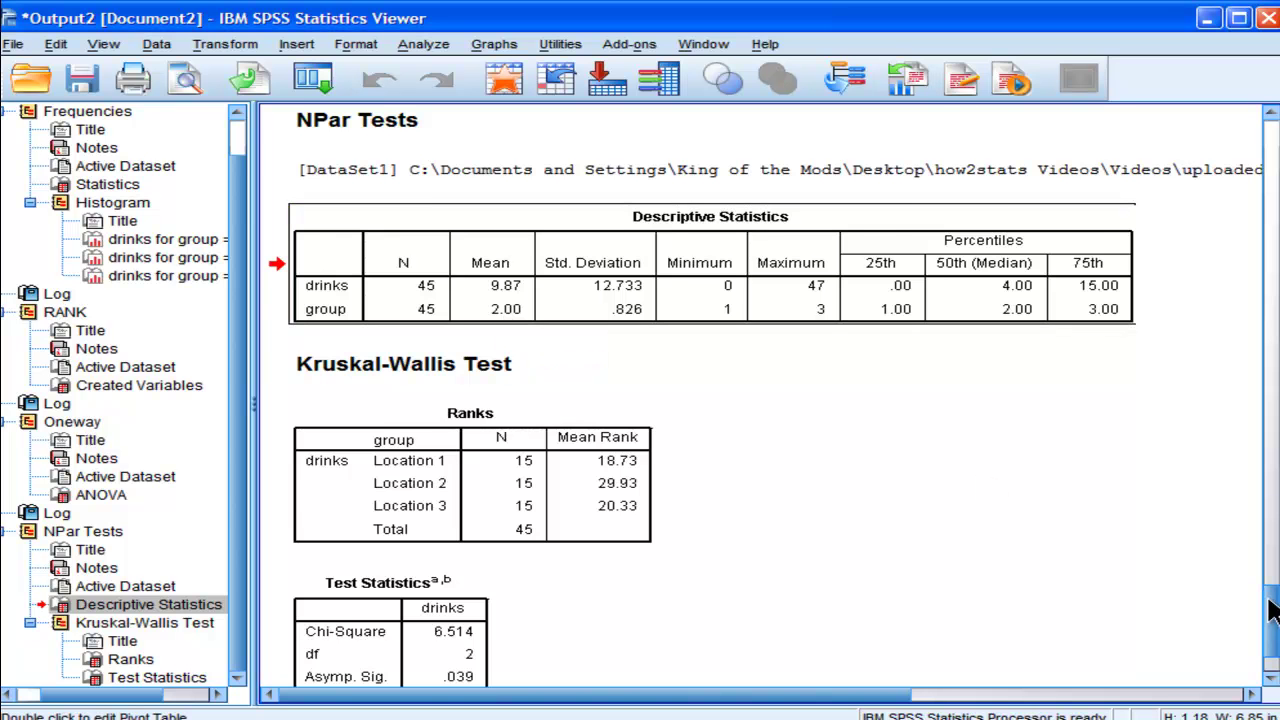
{"action": "scroll", "coordinate": [1270, 610], "scroll_direction": "down", "scroll_amount": 3}
{"action": "left_click", "coordinate": [517, 350]}
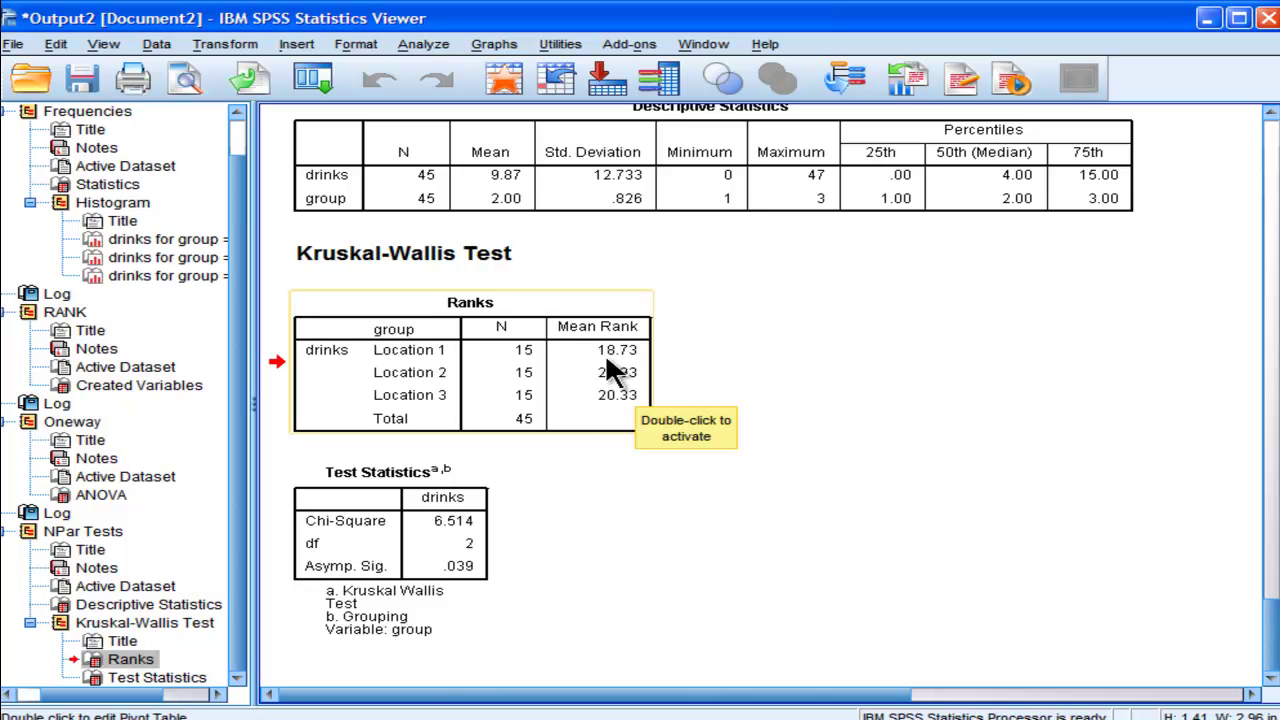
{"action": "left_click", "coordinate": [454, 519]}
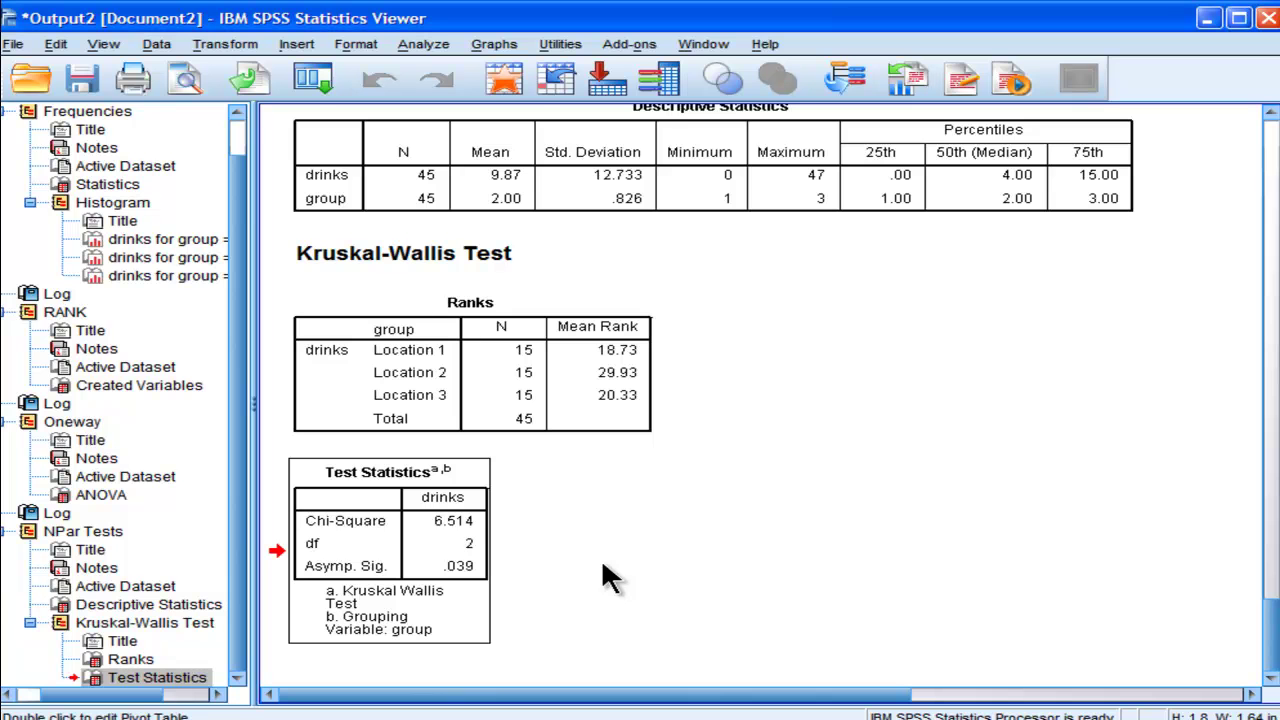
{"action": "double_click", "coordinate": [465, 540]}
Launch Windows Calculator and place it beside the output tables
{"action": "key", "text": "super"}
{"action": "left_click", "coordinate": [28, 348]}
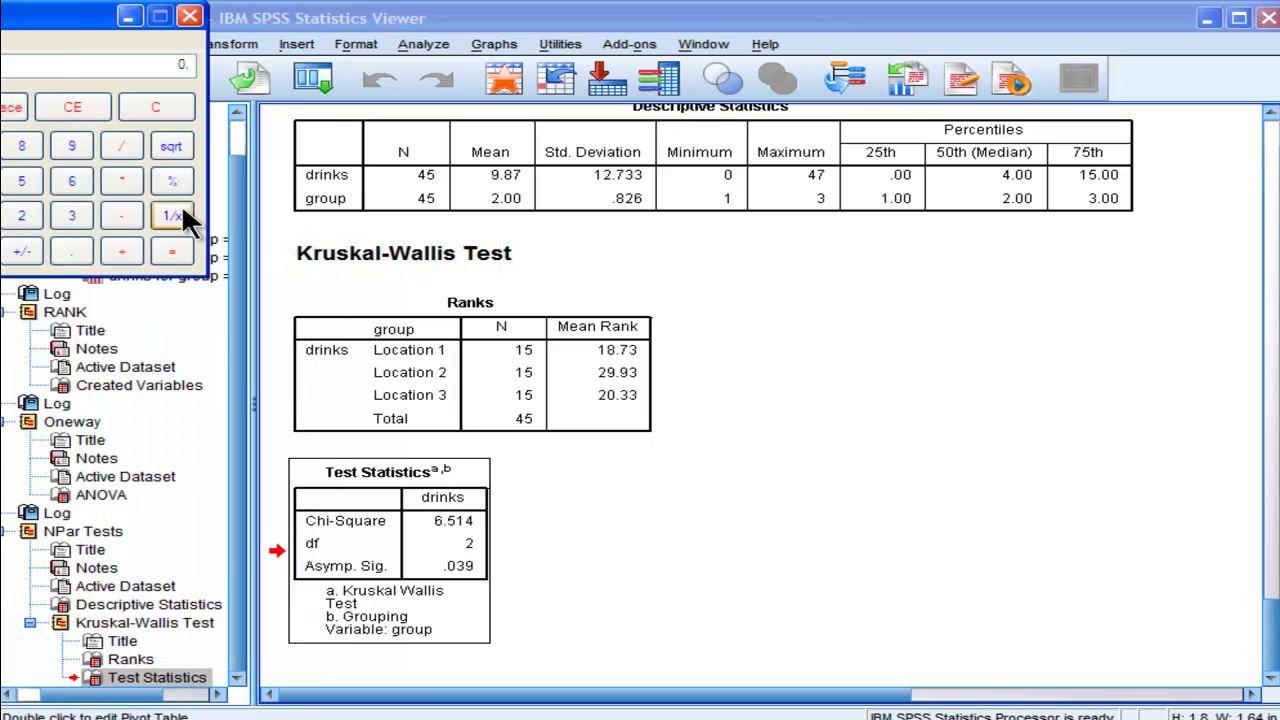
{"action": "left_click_drag", "start_coordinate": [63, 25], "coordinate": [950, 283]}
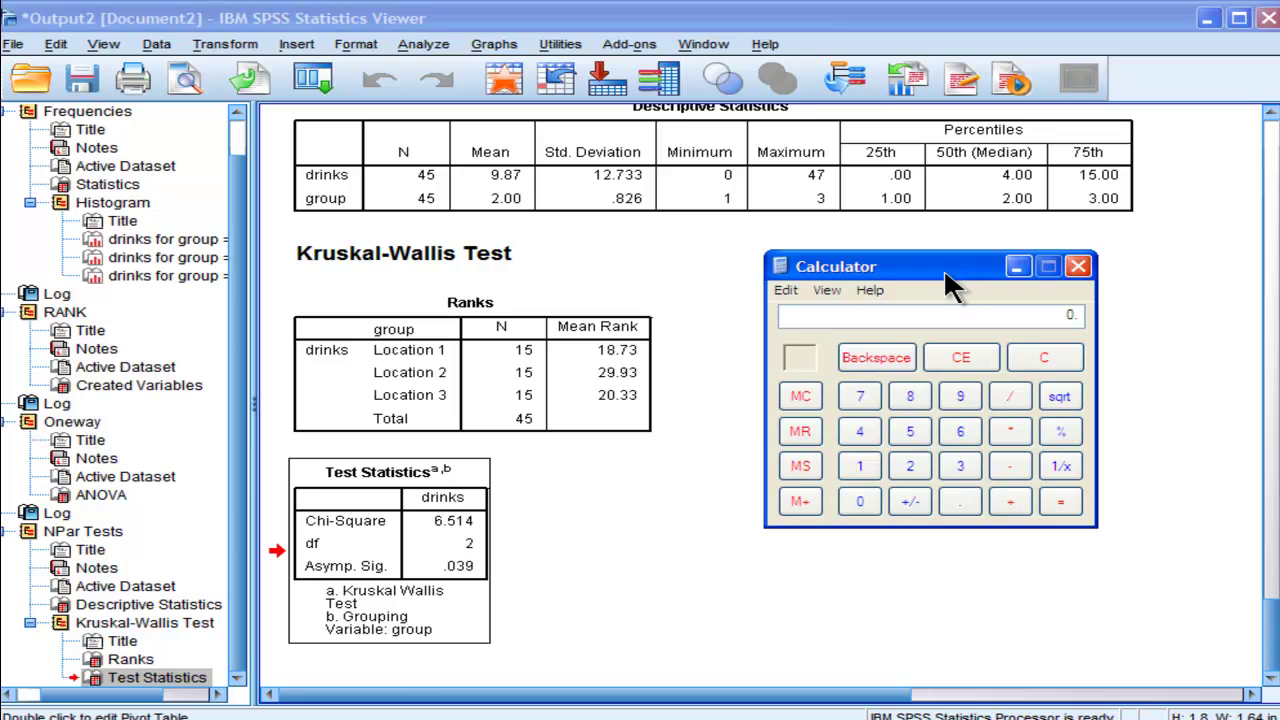
Compute the effect size 6.514 / 44 ≈ 0.148 using the Test Statistics Chi-Square
{"action": "left_click", "coordinate": [463, 523]}
{"action": "type", "text": "514"}
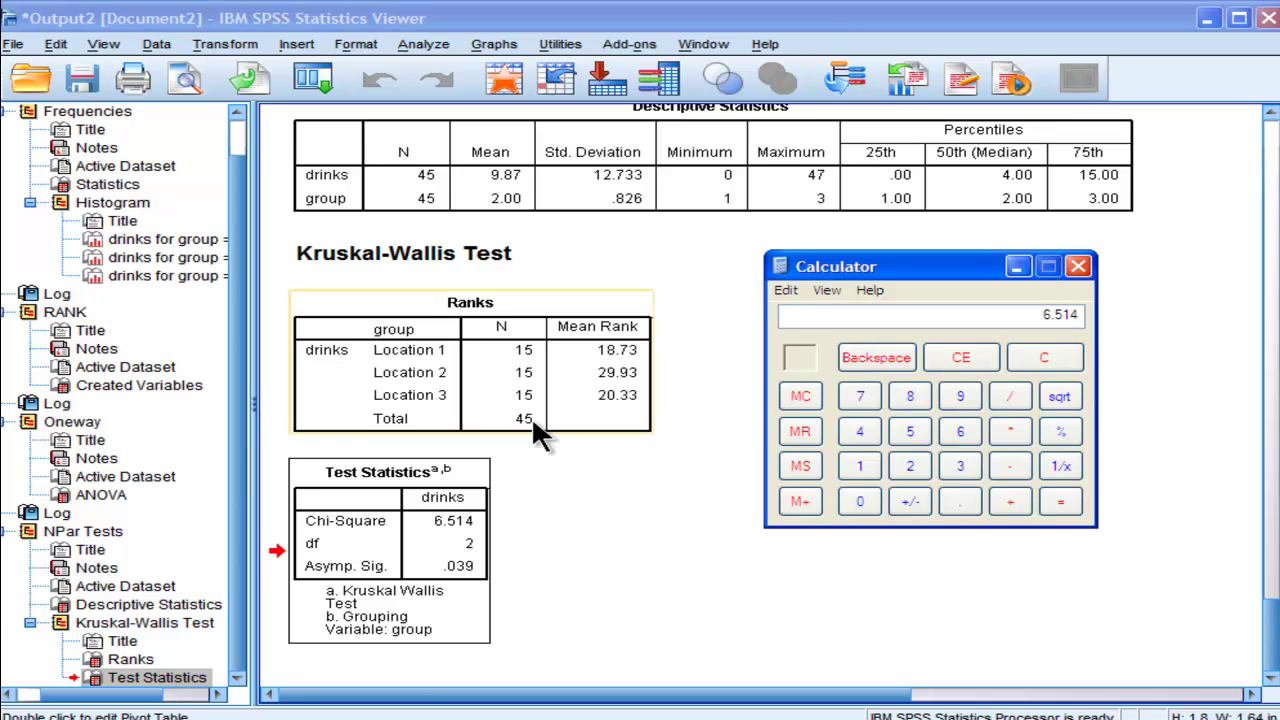
{"action": "type", "text": "/44"}
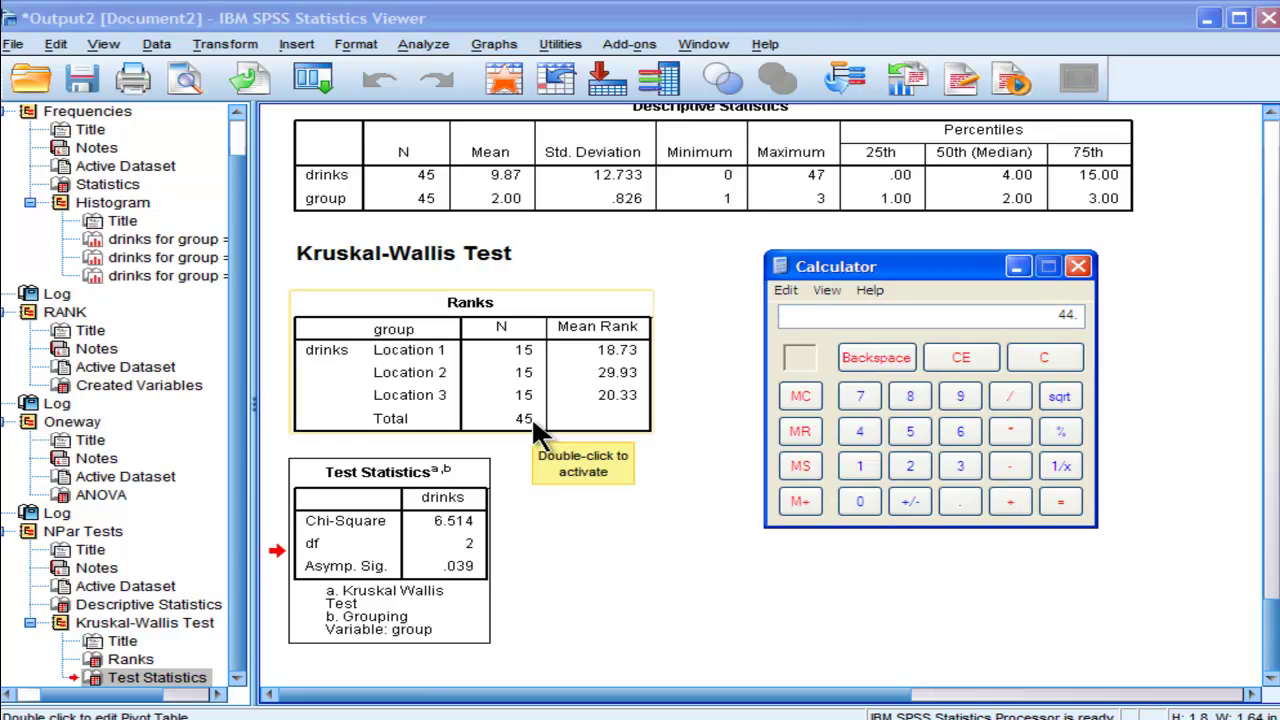
{"action": "key", "text": "Return"}
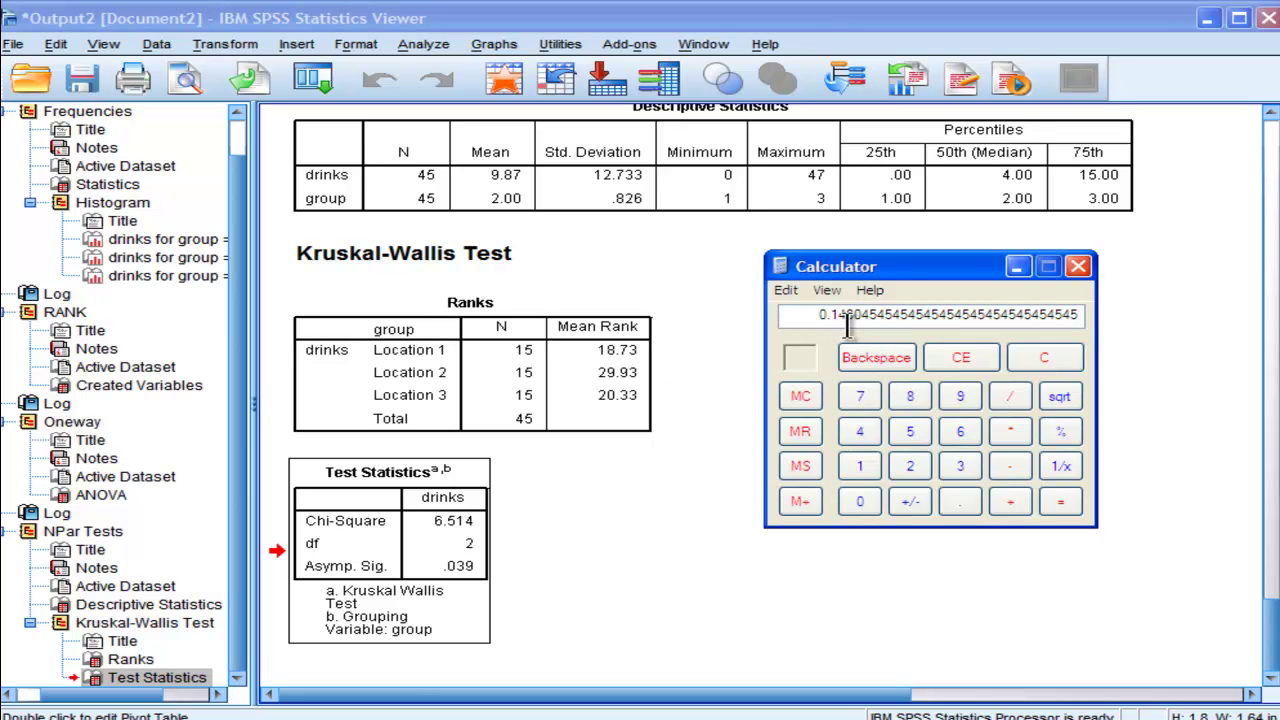
{"action": "left_click", "coordinate": [638, 336]}
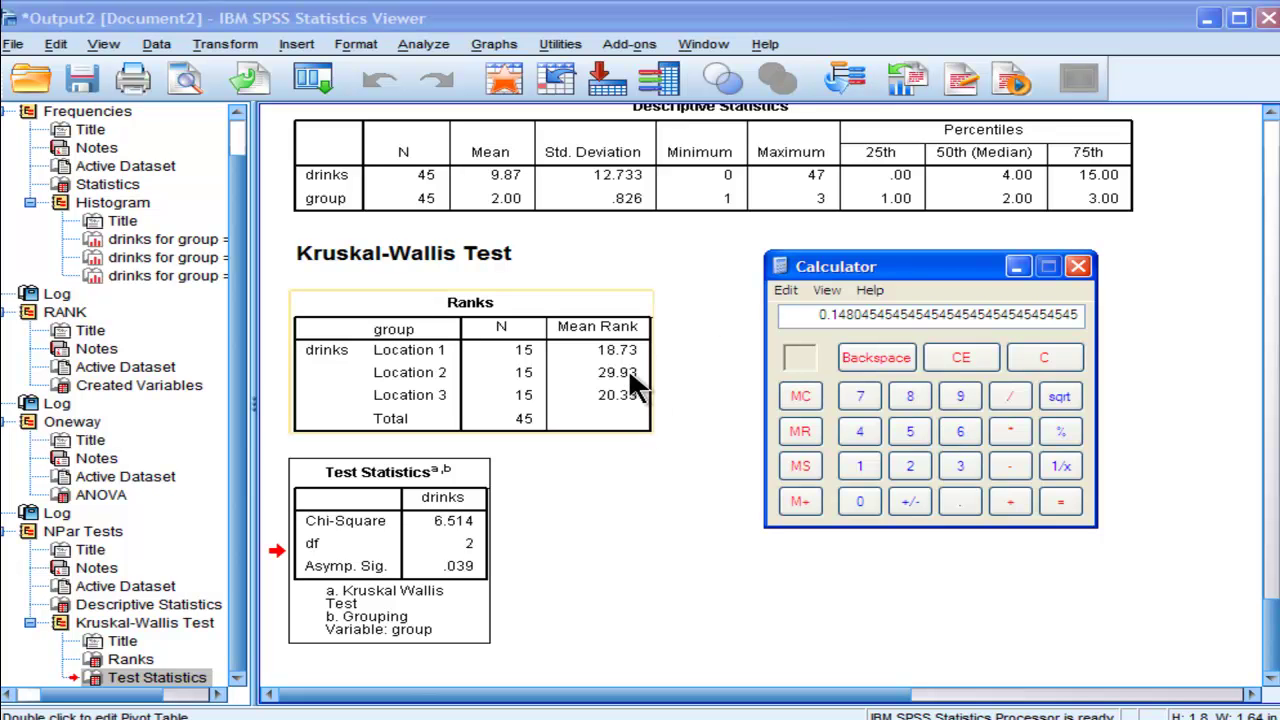
{"action": "left_click", "coordinate": [471, 430]}
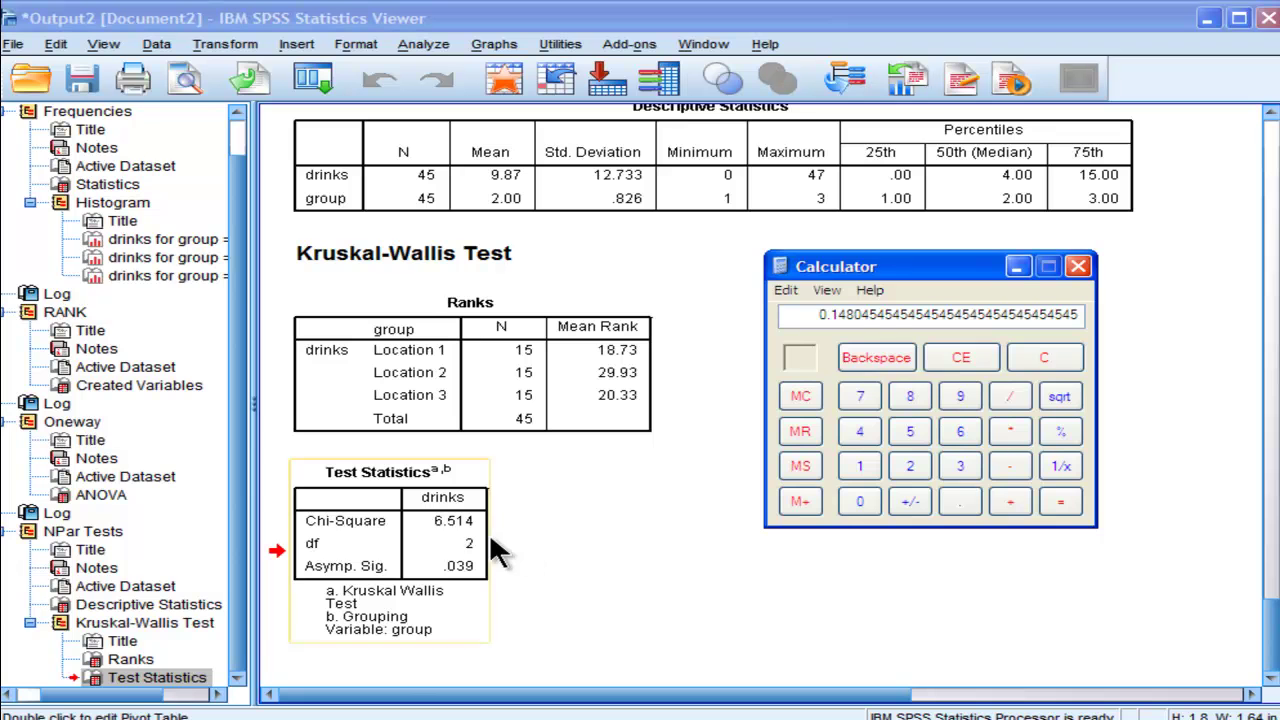
Close the Calculator window
{"action": "left_click", "coordinate": [1077, 266]}
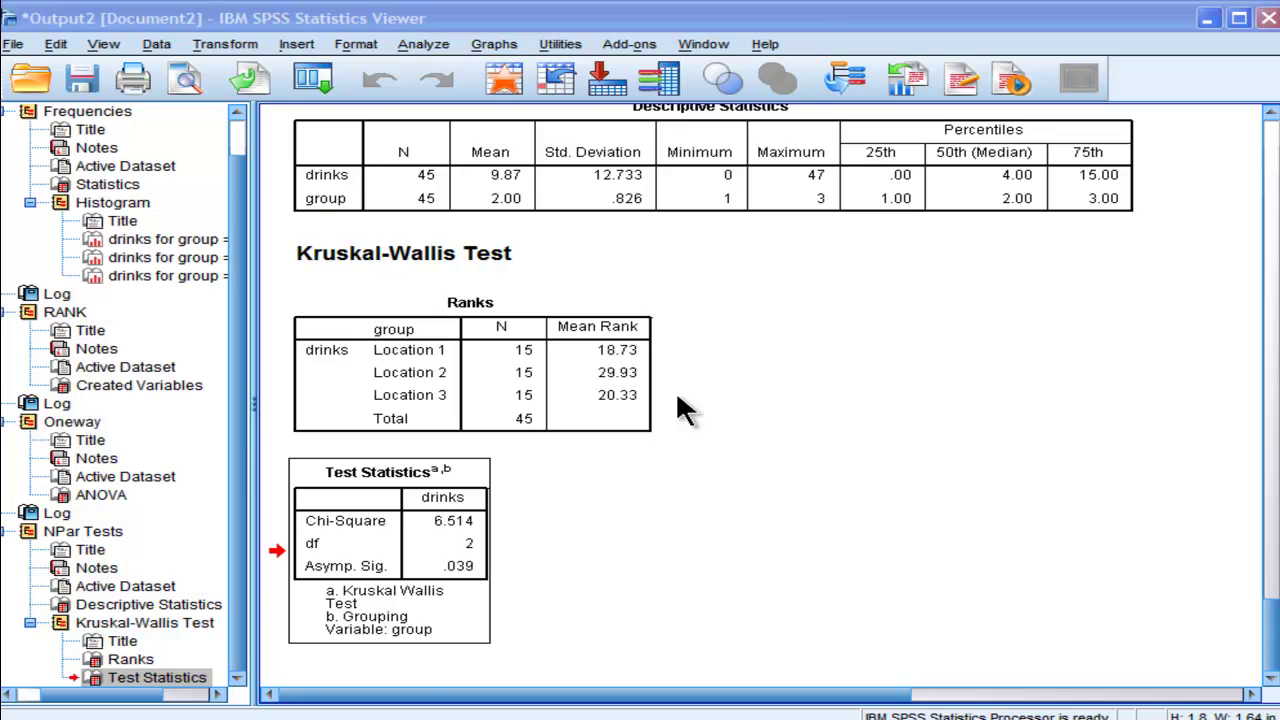
Check the K Independent Samples grouping range is group(1 3), then switch to the Data Editor
{"action": "left_click", "coordinate": [423, 44]}
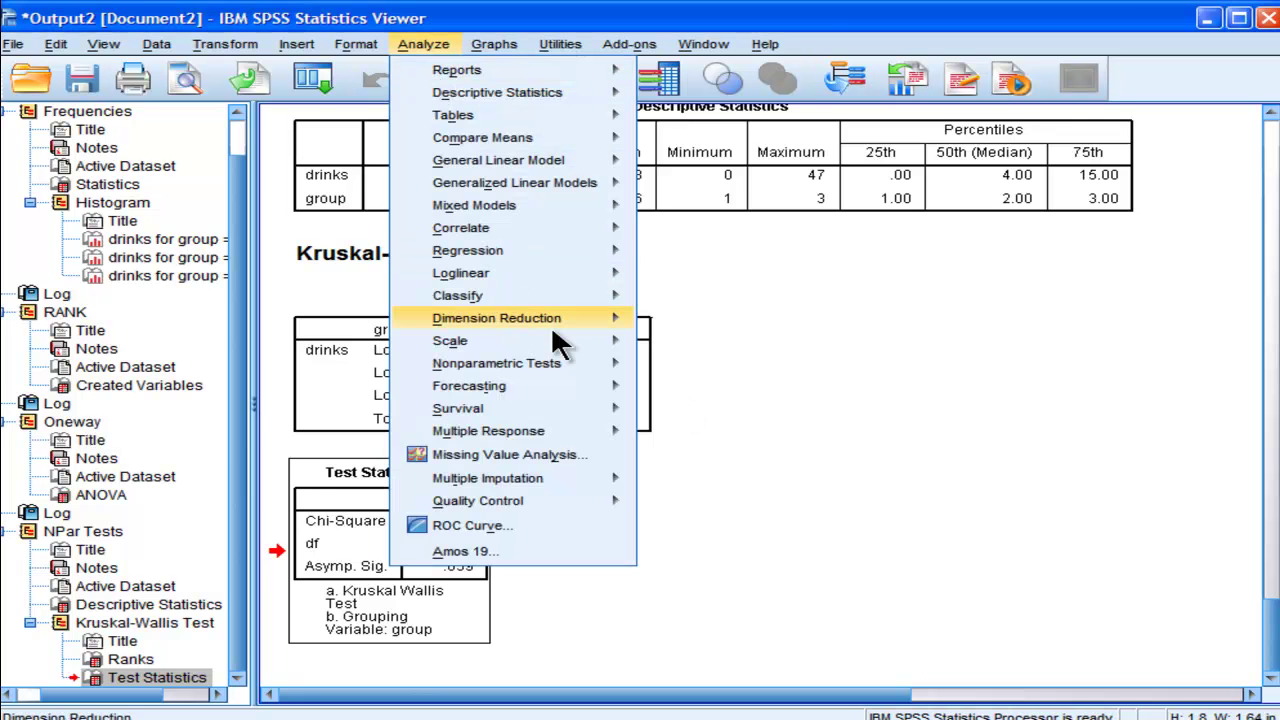
{"action": "mouse_move", "coordinate": [584, 366]}
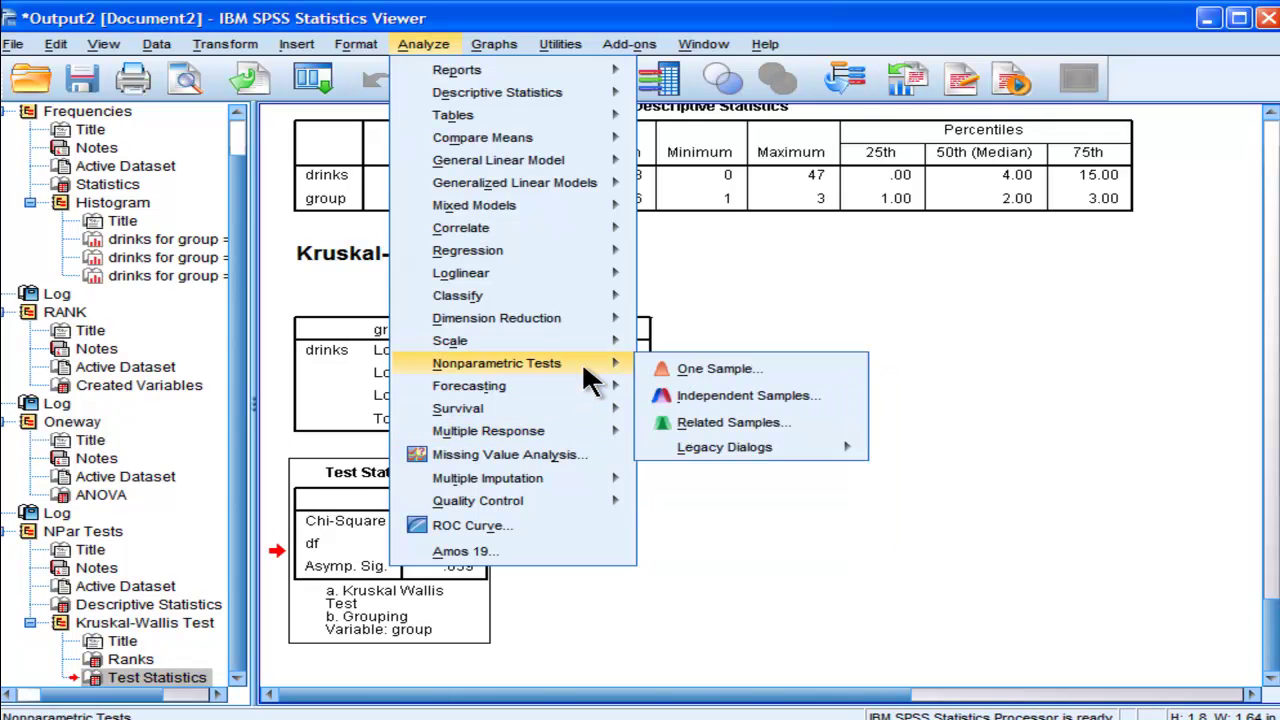
{"action": "mouse_move", "coordinate": [766, 444]}
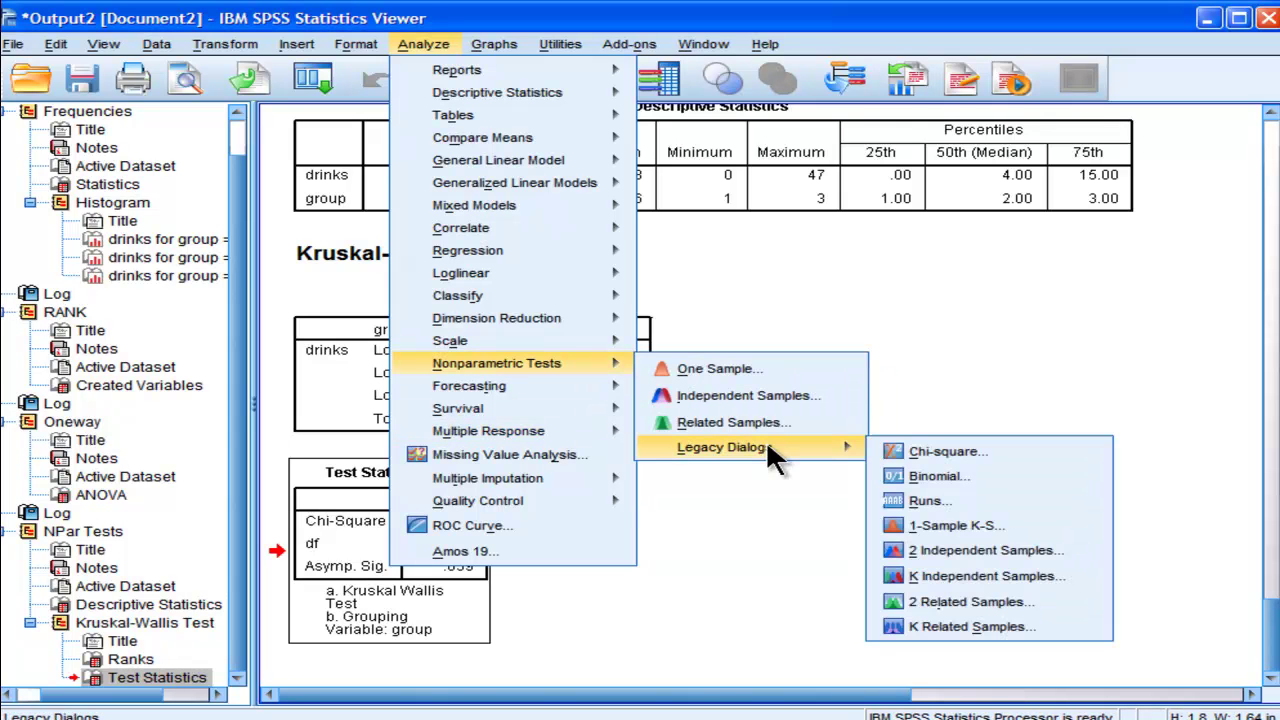
{"action": "left_click", "coordinate": [936, 576]}
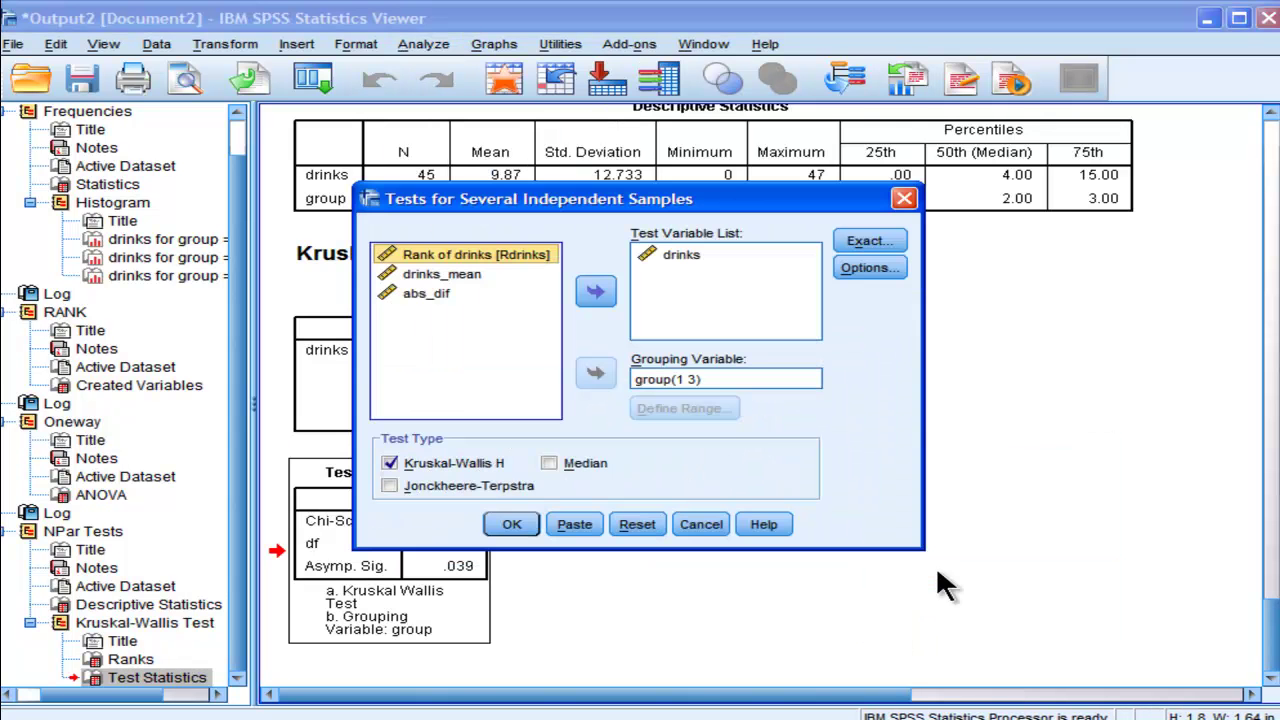
{"action": "left_click", "coordinate": [689, 380]}
{"action": "left_click", "coordinate": [689, 404]}
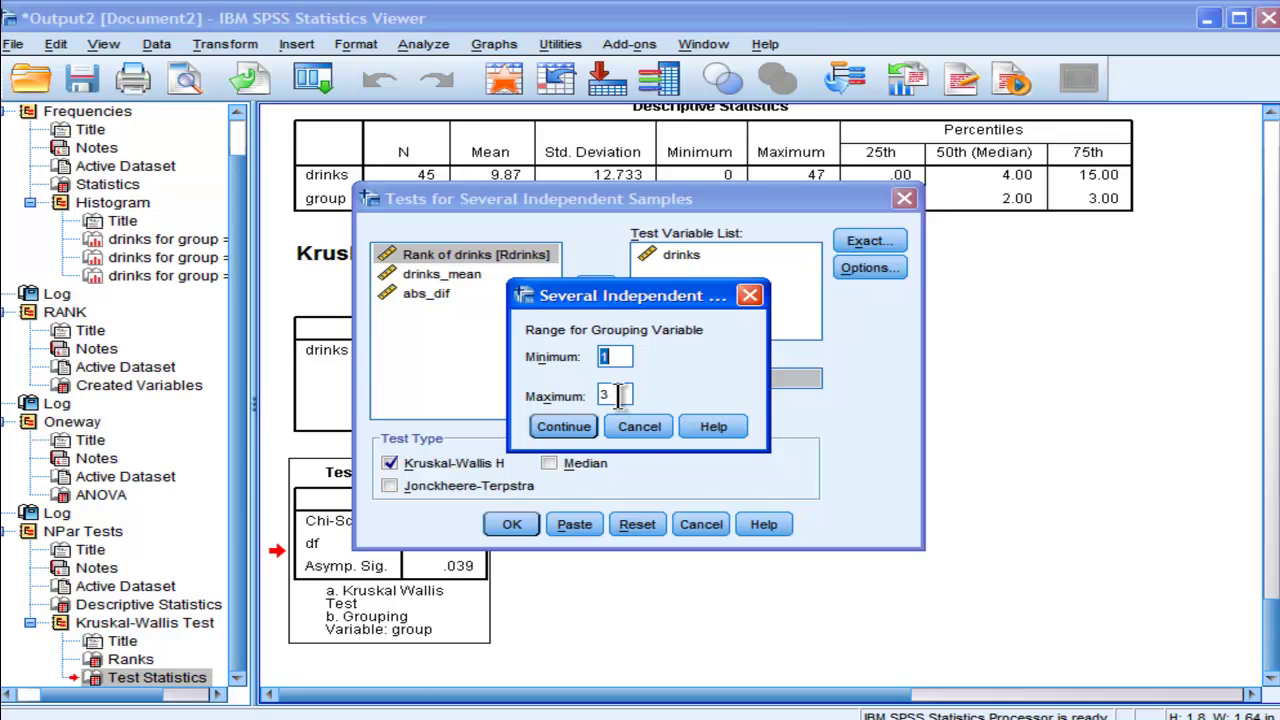
{"action": "left_click", "coordinate": [639, 420]}
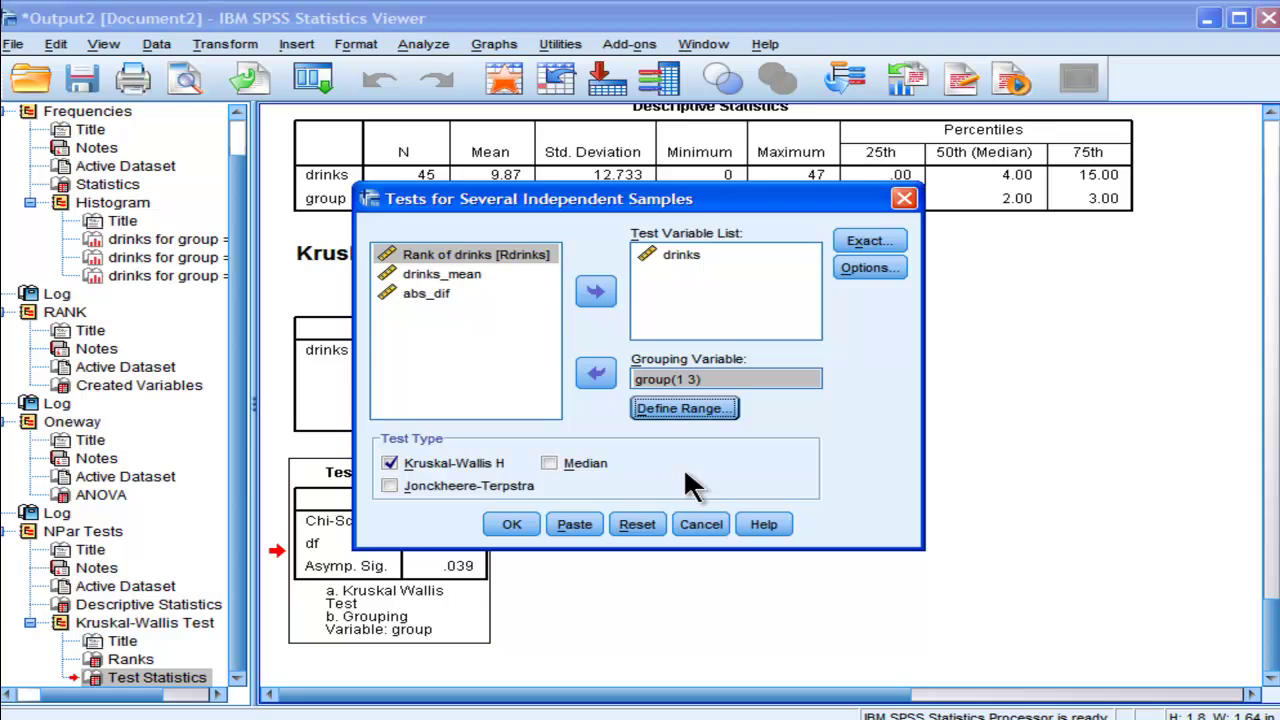
{"action": "left_click", "coordinate": [903, 201]}
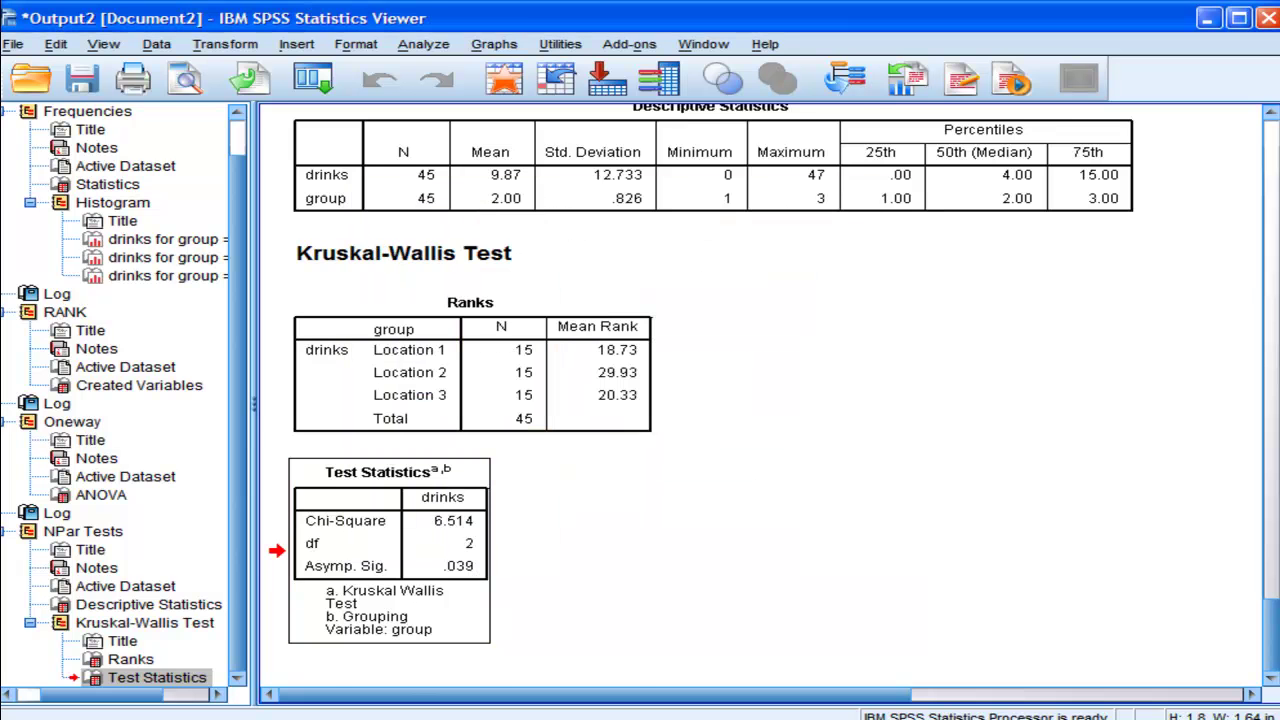
{"action": "key", "text": "alt+Tab"}
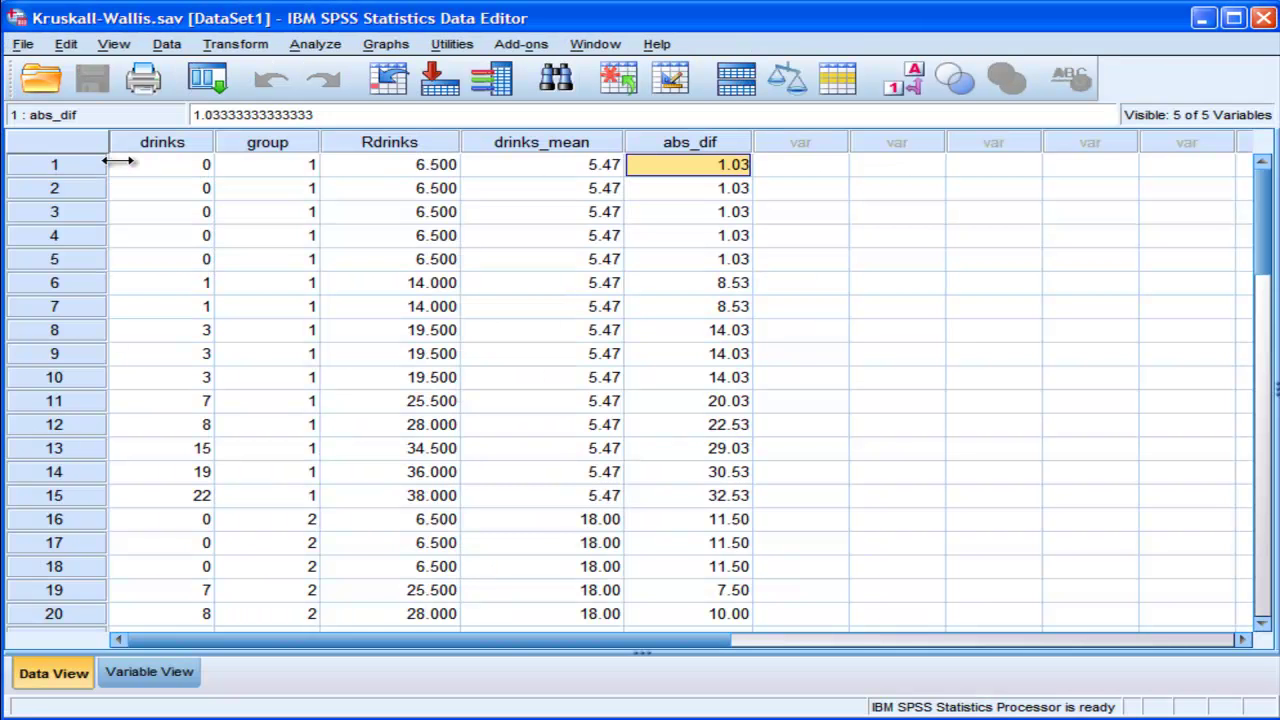
In Select Cases, choose 'If condition is satisfied' and open the If editor
{"action": "left_click", "coordinate": [167, 44]}
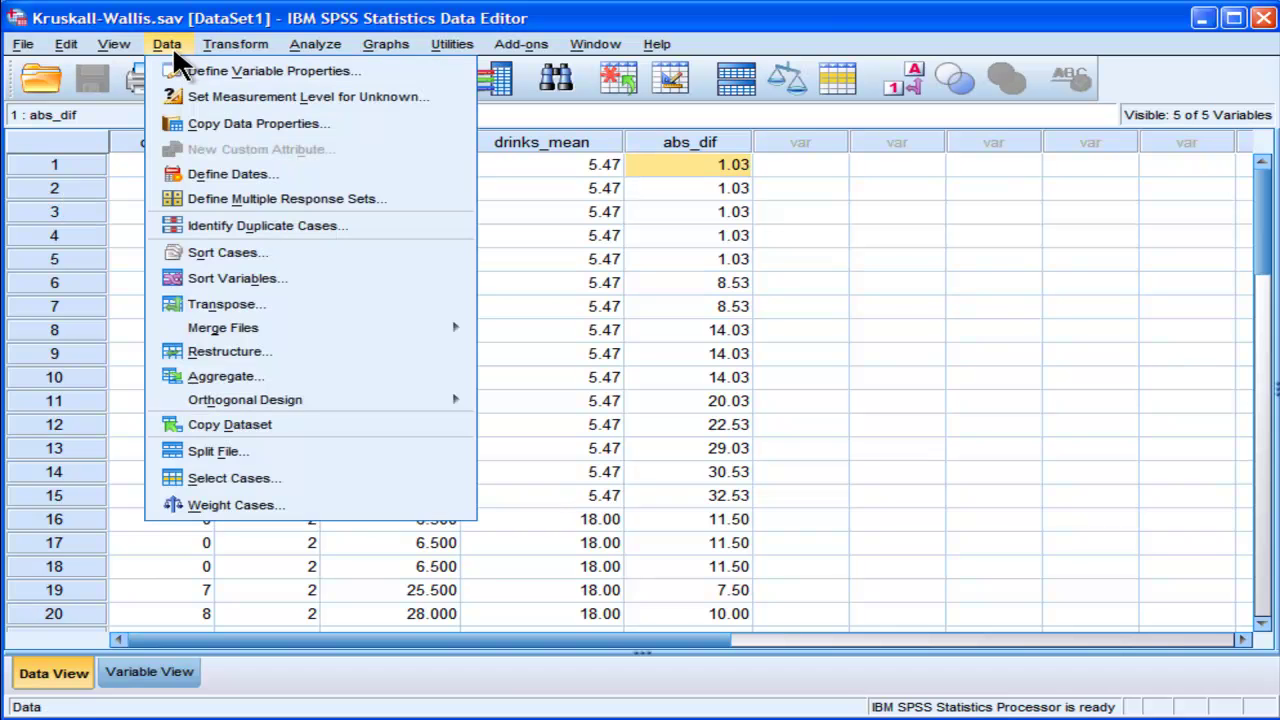
{"action": "left_click", "coordinate": [230, 478]}
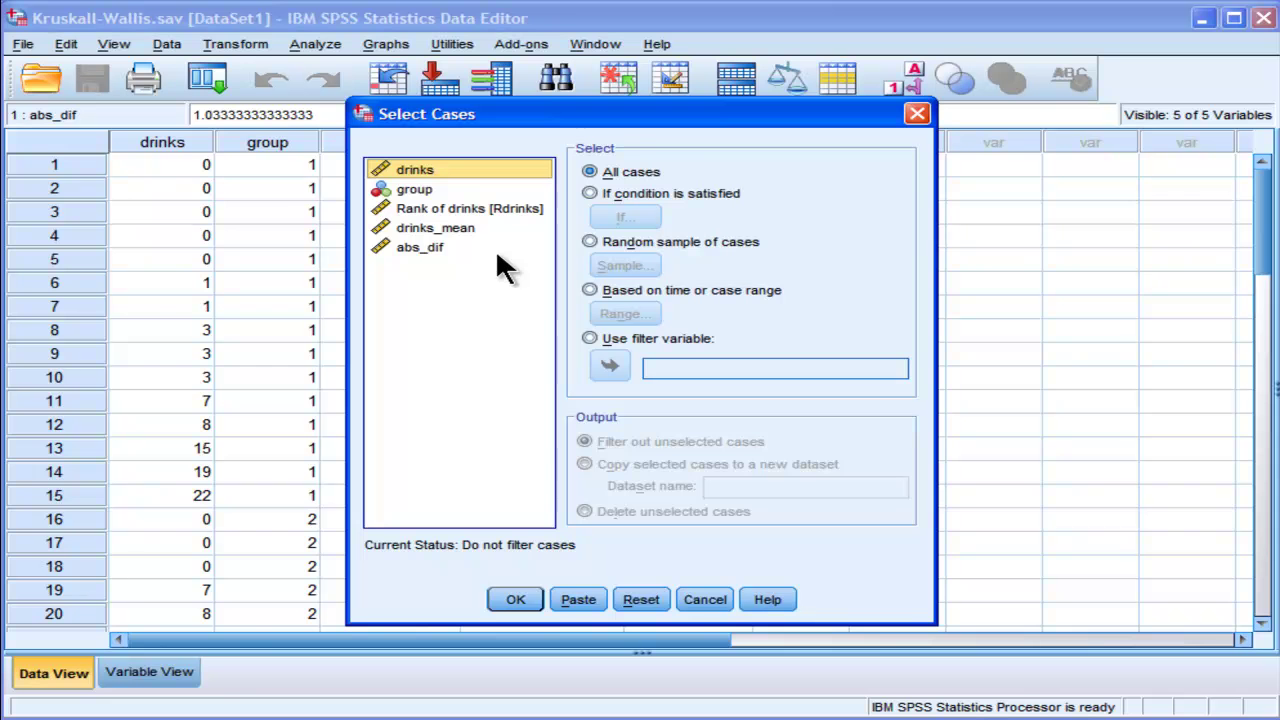
{"action": "left_click", "coordinate": [495, 247]}
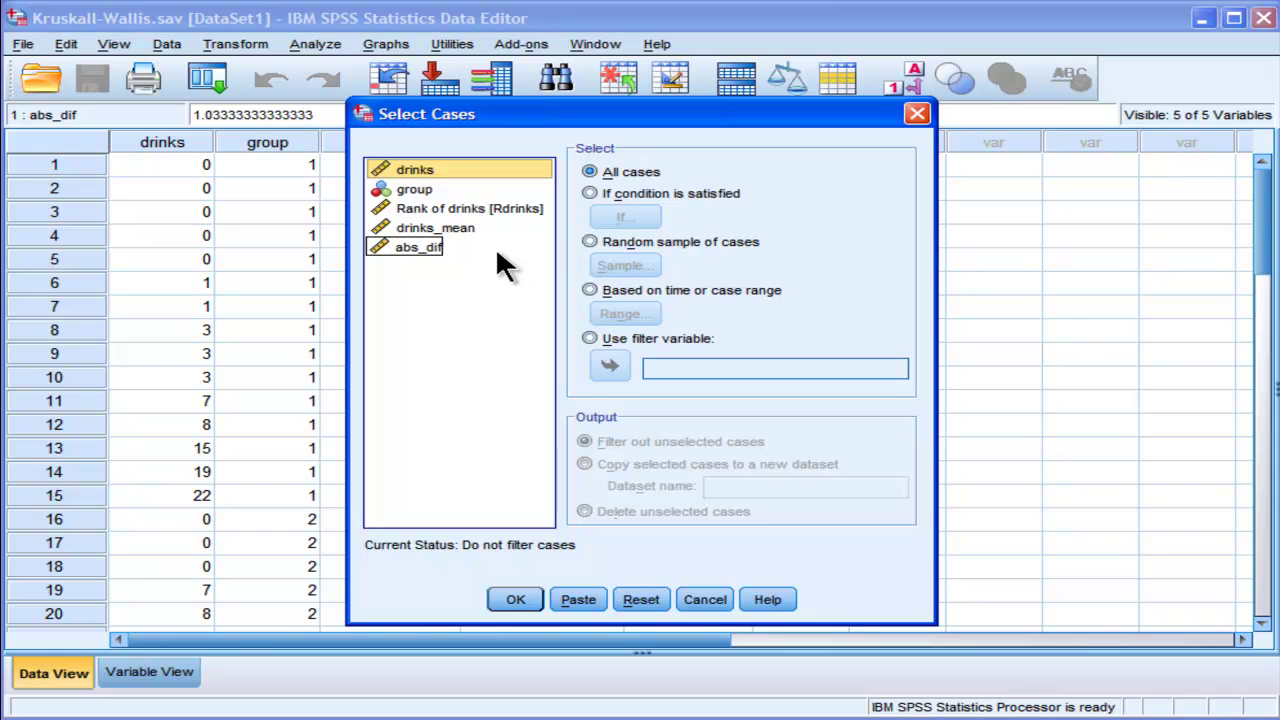
{"action": "left_click", "coordinate": [607, 190]}
{"action": "left_click", "coordinate": [618, 216]}
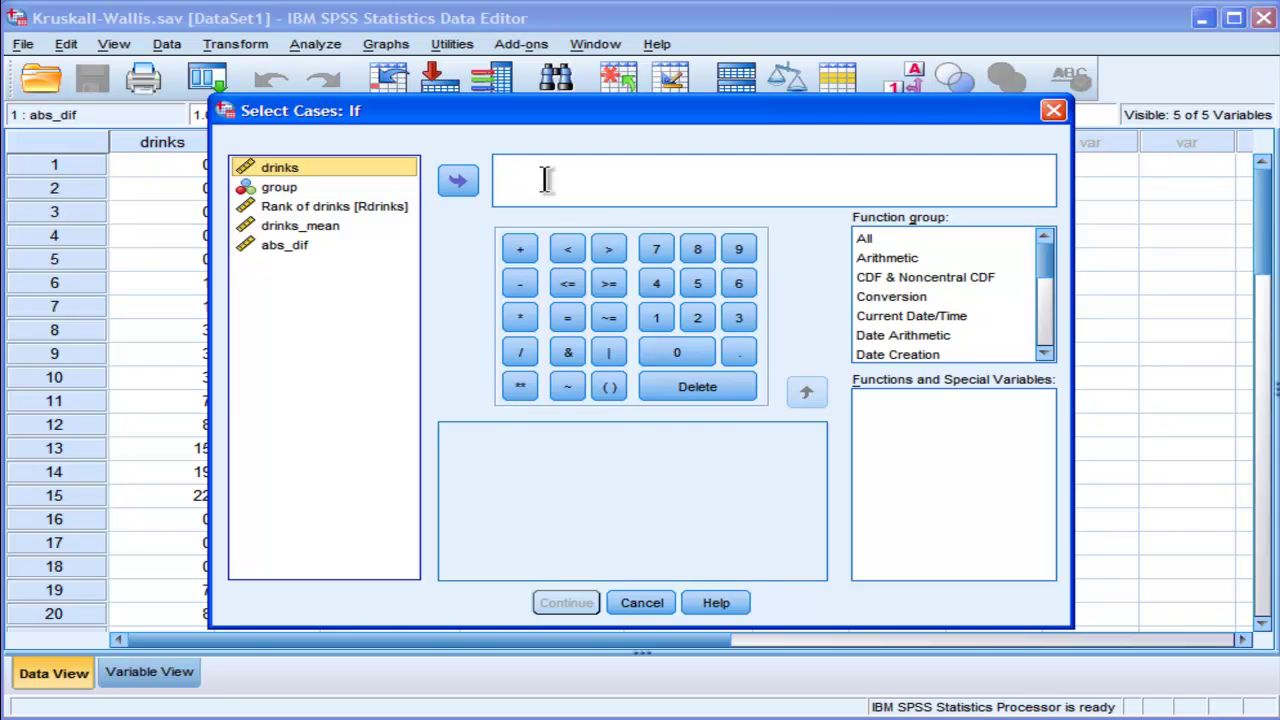
Enter the selection condition group = 1 | group = 2
{"action": "left_click", "coordinate": [284, 187]}
{"action": "left_click", "coordinate": [441, 174]}
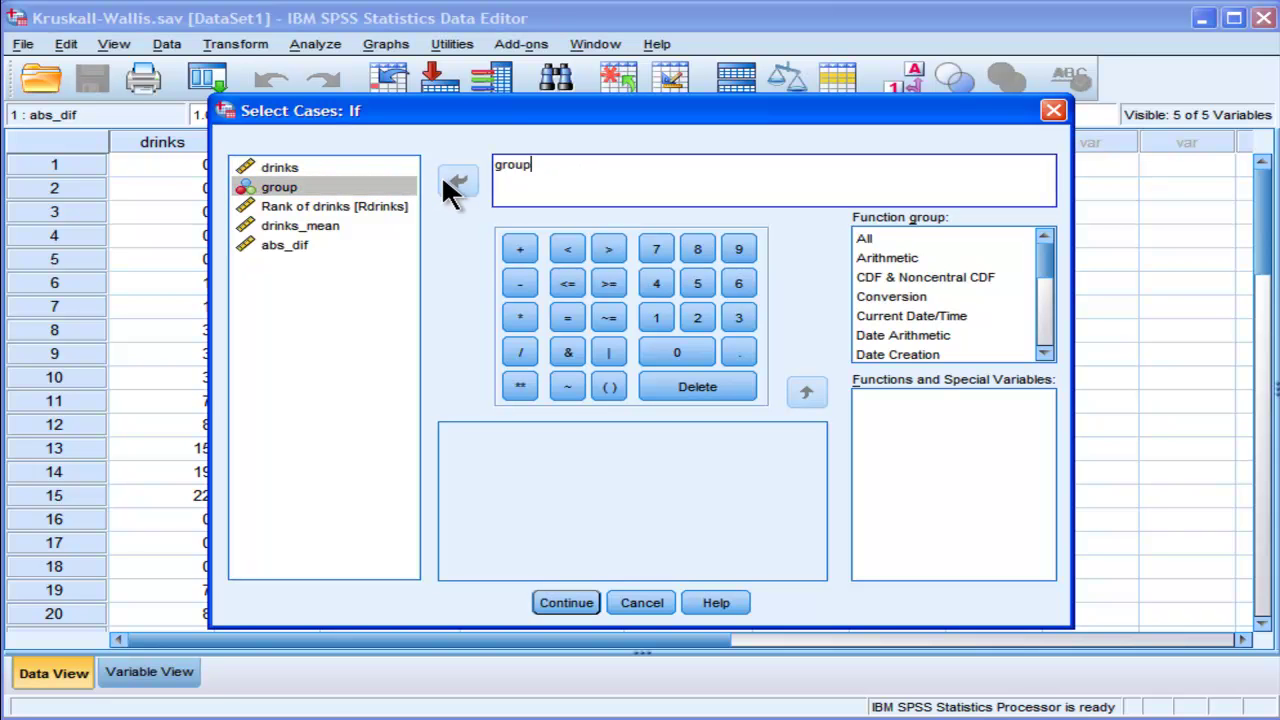
{"action": "type", "text": "="}
{"action": "type", "text": " 1 "}
{"action": "type", "text": "2"}
{"action": "key", "text": "BackSpace"}
{"action": "type", "text": "| group = 2"}
{"action": "key", "text": "BackSpace"}
{"action": "type", "text": "2"}
{"action": "left_click", "coordinate": [558, 164]}
{"action": "left_click", "coordinate": [507, 166]}
{"action": "left_click", "coordinate": [562, 600]}
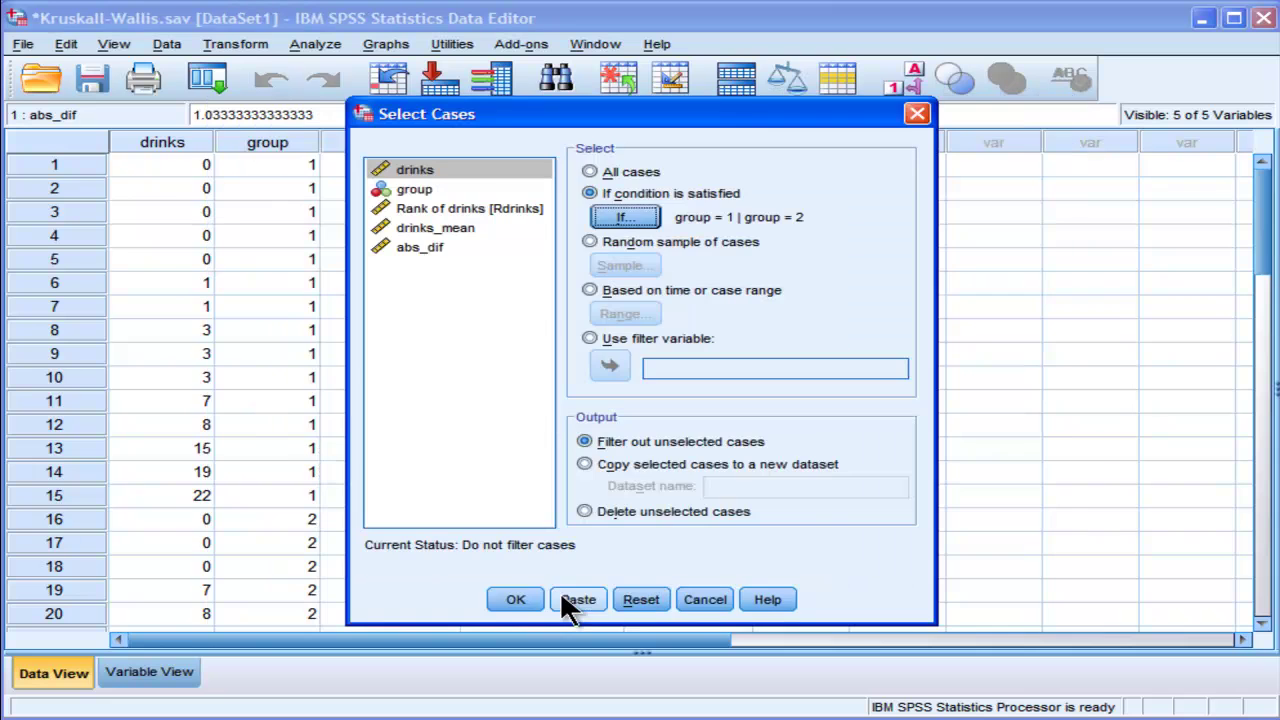
Apply the filter and check that group 3 rows from 31 onward are excluded
{"action": "left_click", "coordinate": [515, 597]}
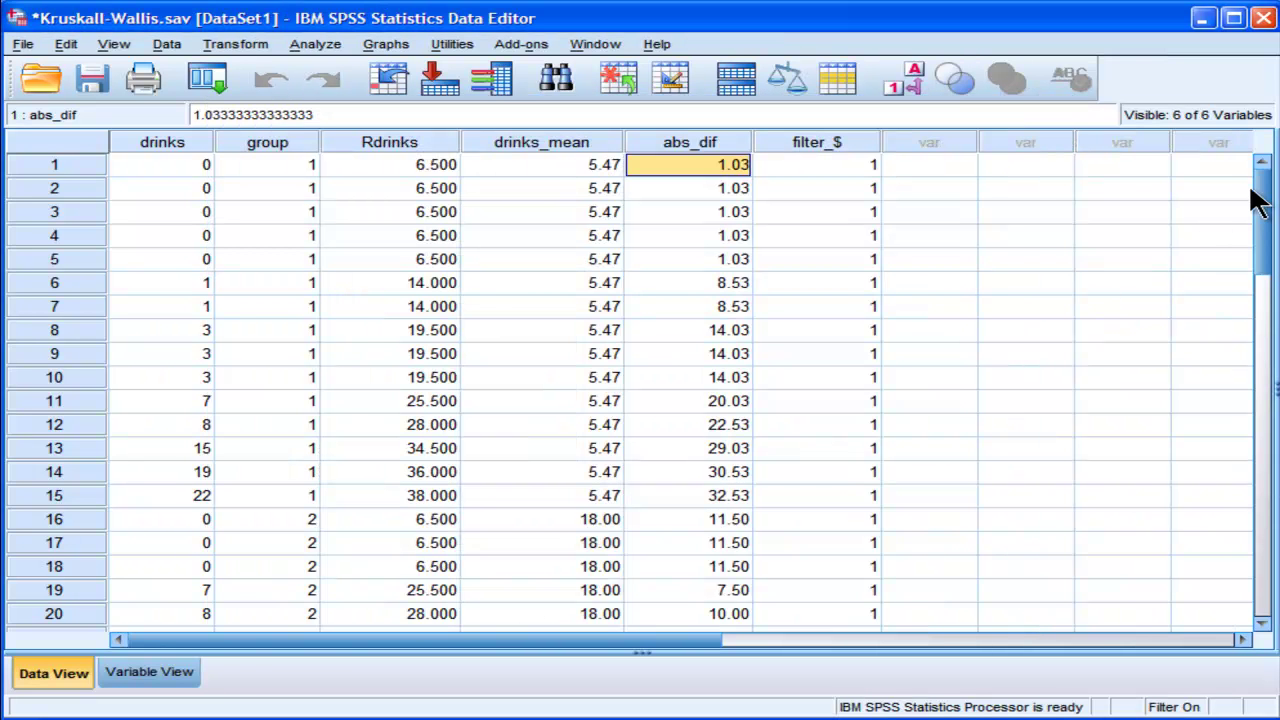
{"action": "left_click_drag", "start_coordinate": [1257, 194], "coordinate": [1251, 330]}
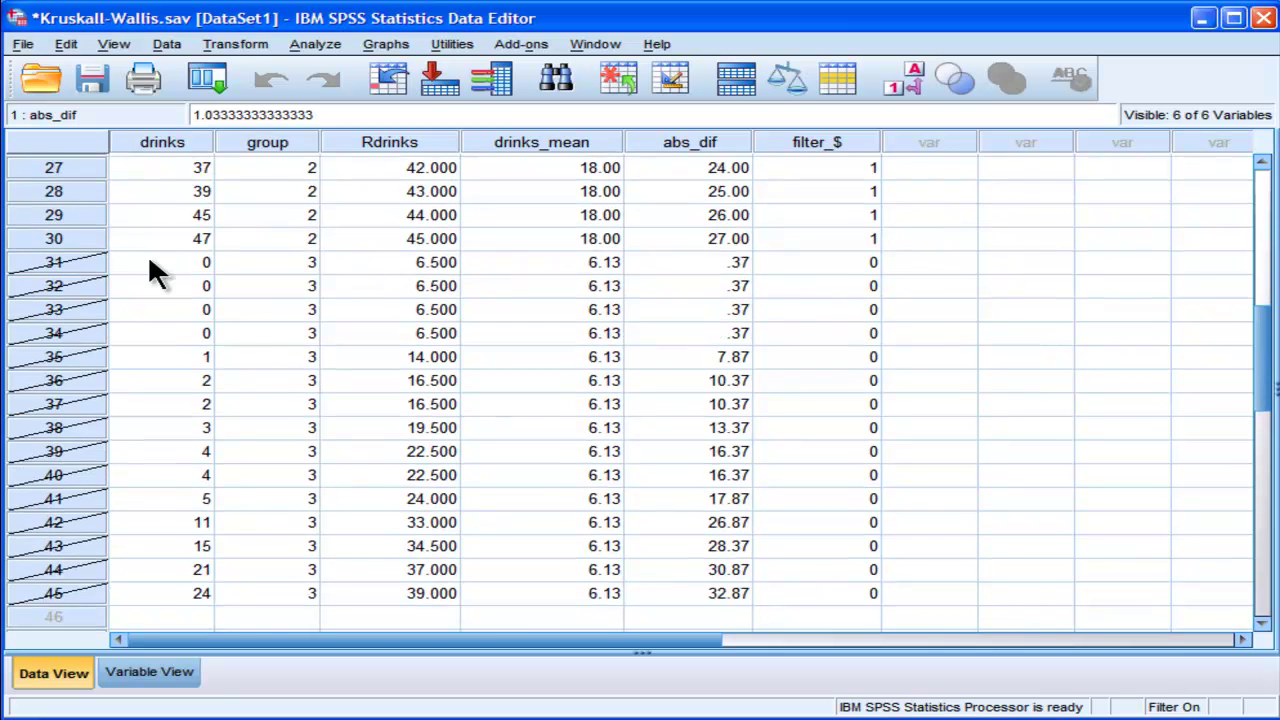
{"action": "left_click", "coordinate": [100, 259]}
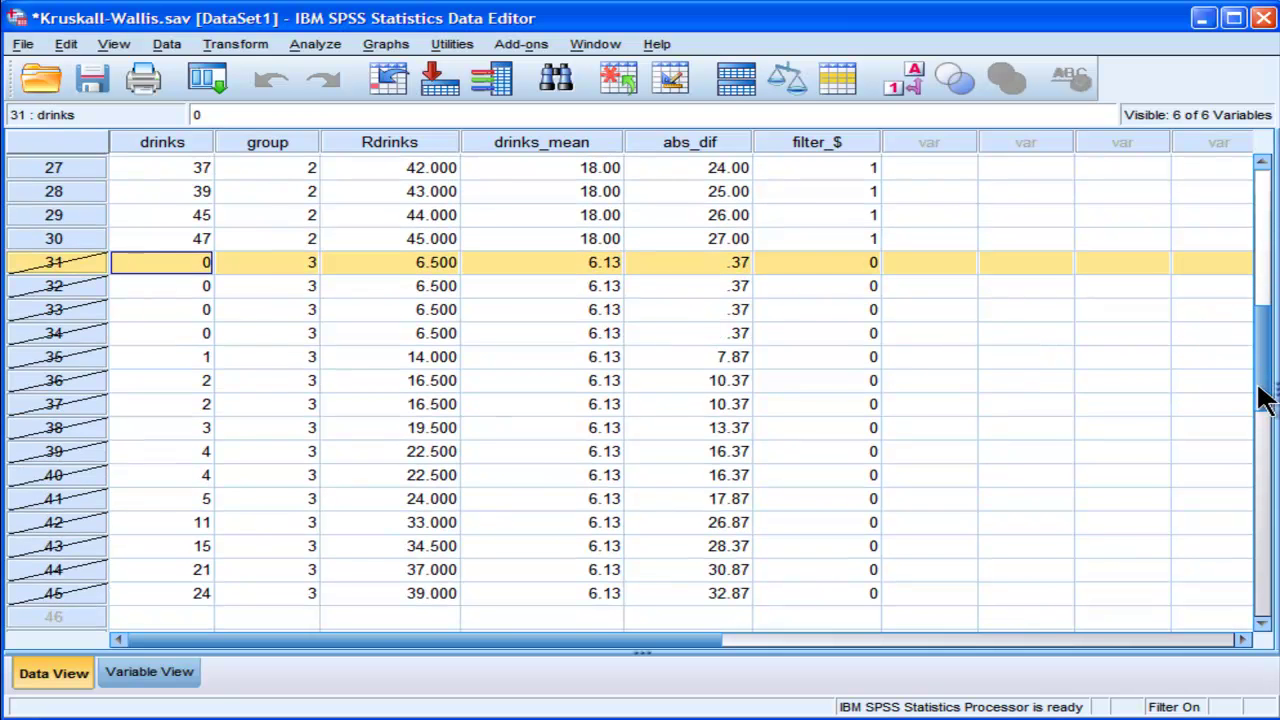
{"action": "left_click_drag", "start_coordinate": [1262, 392], "coordinate": [1258, 240]}
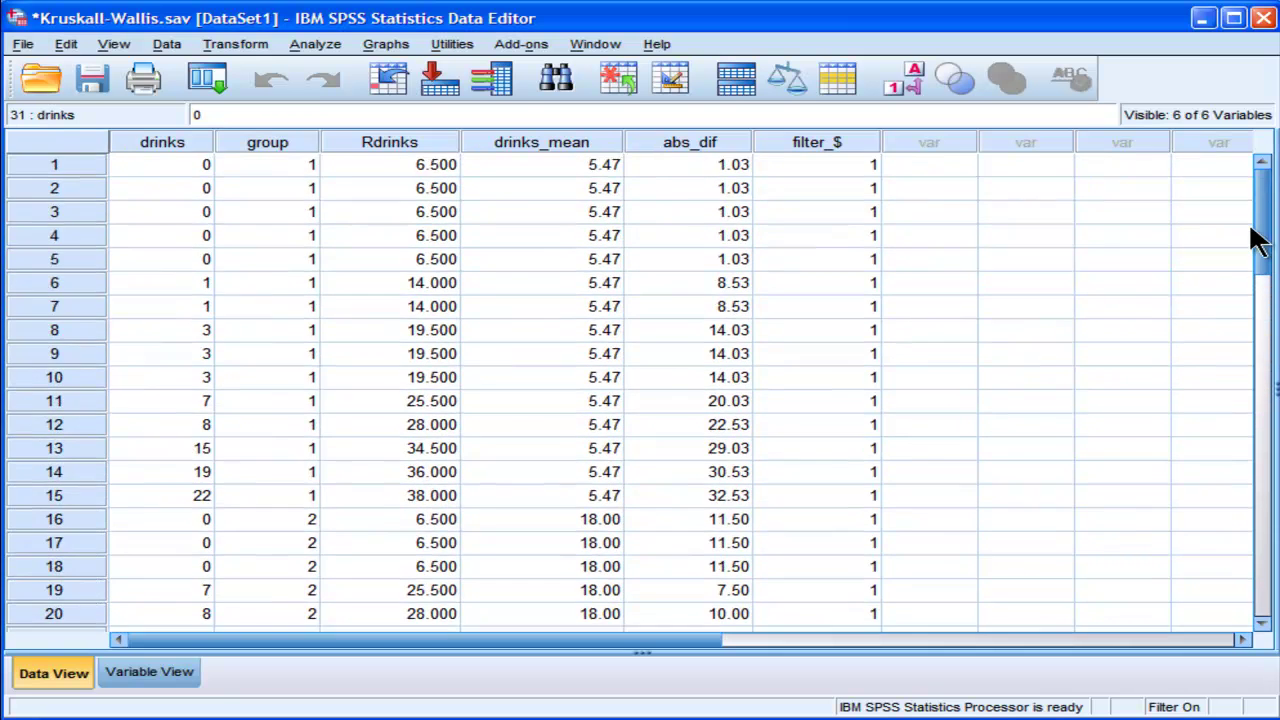
Rerun K Independent Samples on drinks with the group range changed to 1 to 2
{"action": "left_click", "coordinate": [312, 44]}
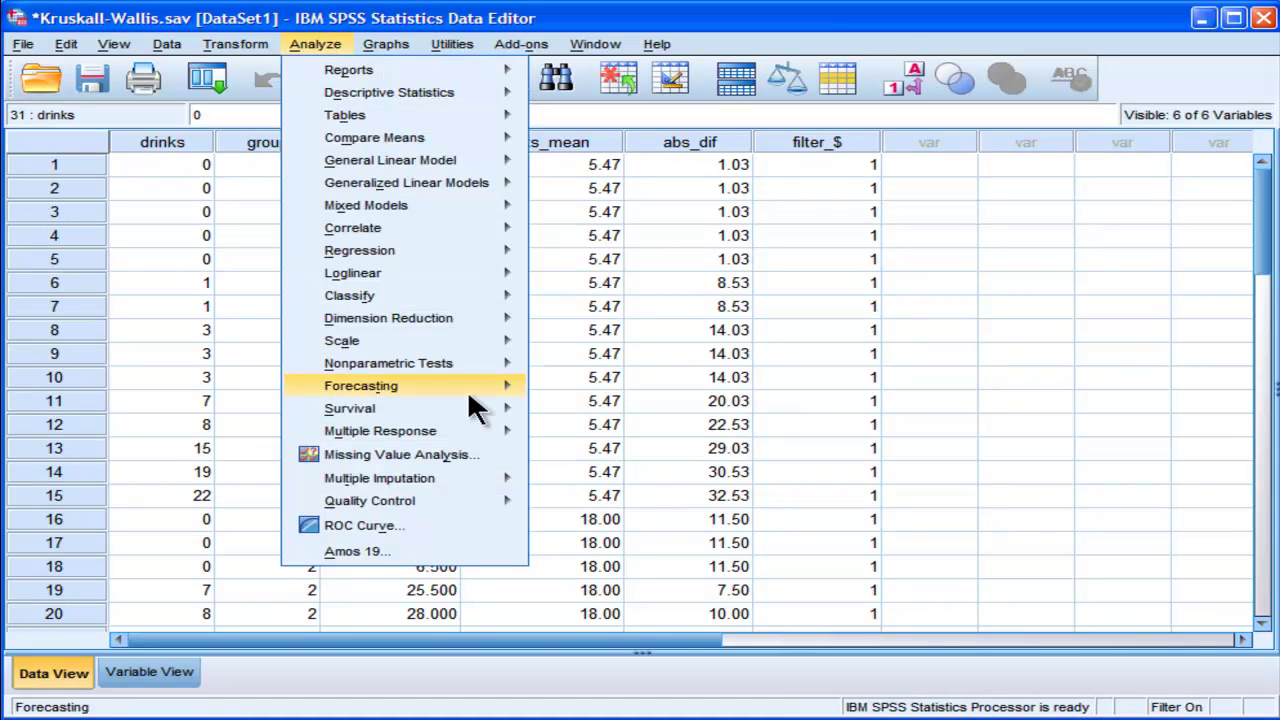
{"action": "mouse_move", "coordinate": [478, 425]}
{"action": "mouse_move", "coordinate": [488, 363]}
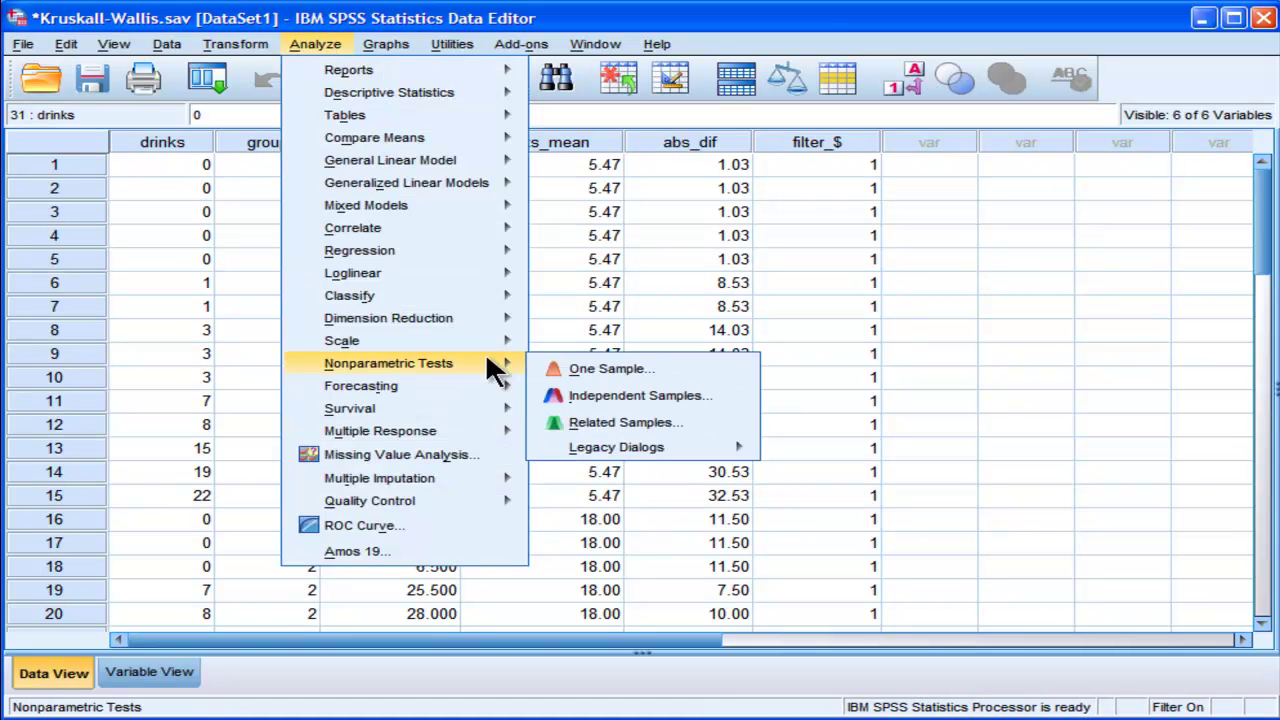
{"action": "mouse_move", "coordinate": [640, 447]}
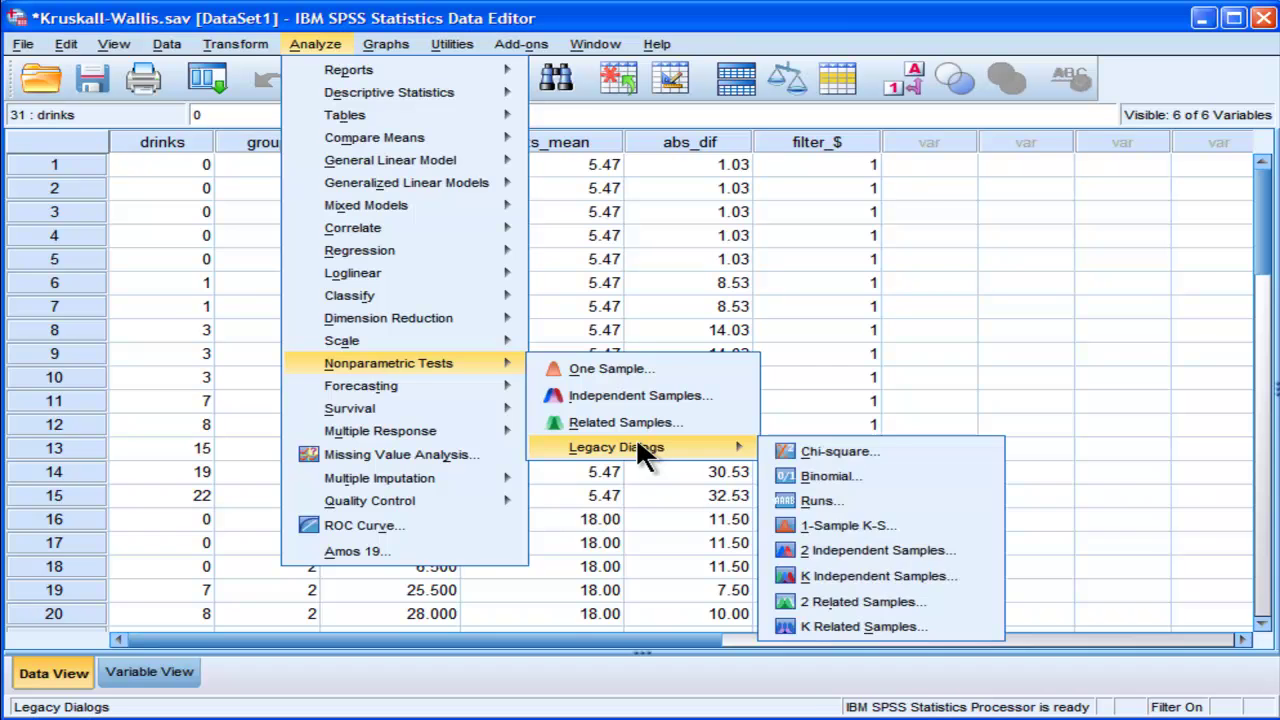
{"action": "left_click", "coordinate": [818, 576]}
{"action": "left_click", "coordinate": [691, 372]}
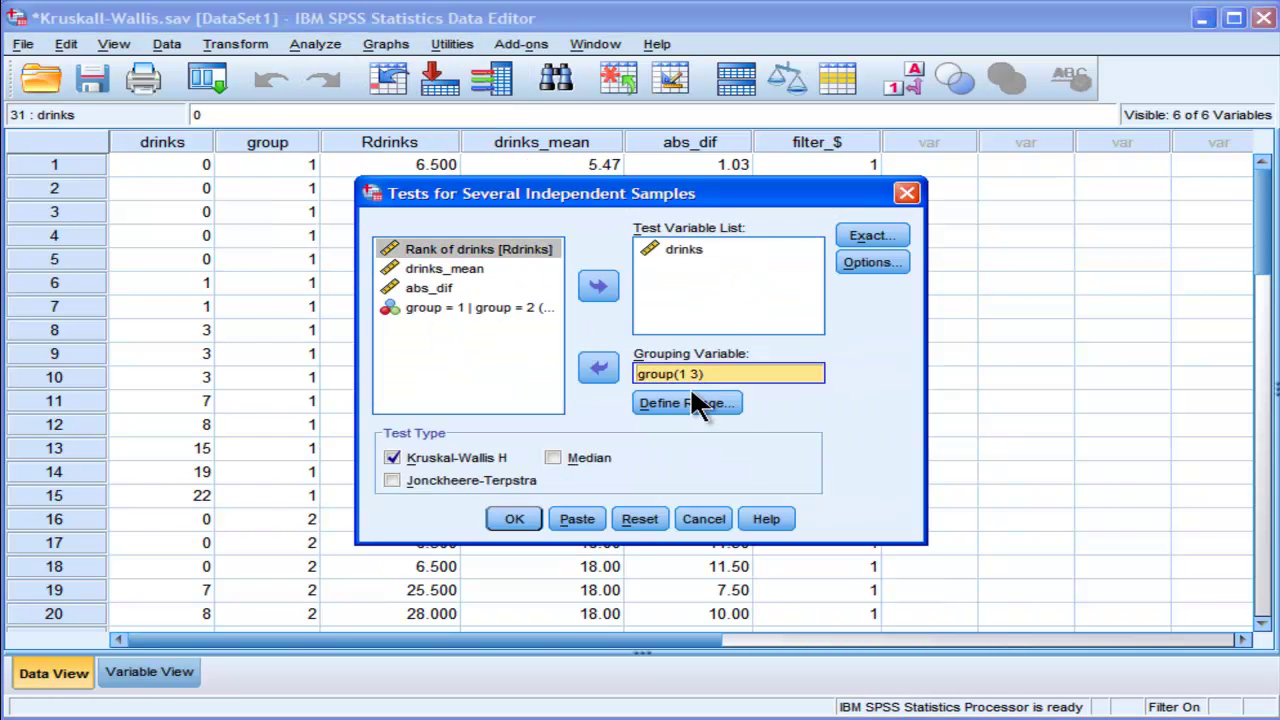
{"action": "left_click", "coordinate": [690, 400]}
{"action": "key", "text": "Tab"}
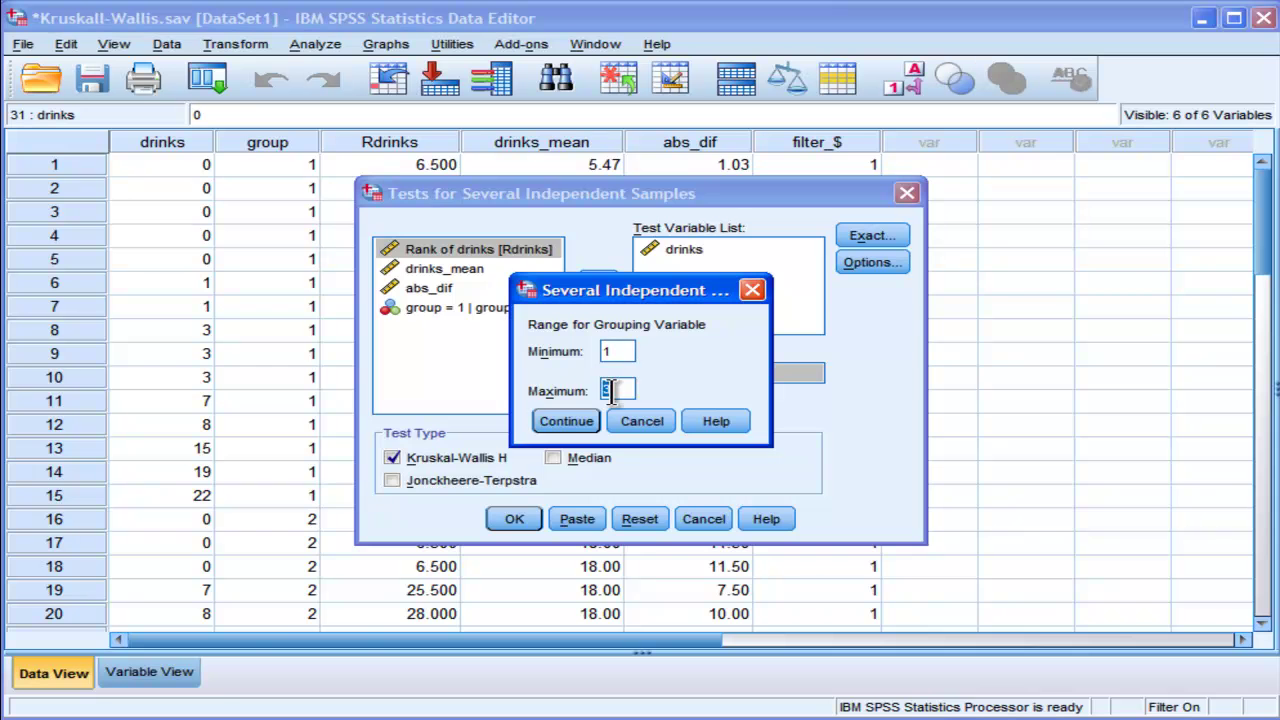
{"action": "type", "text": "2"}
{"action": "left_click", "coordinate": [575, 414]}
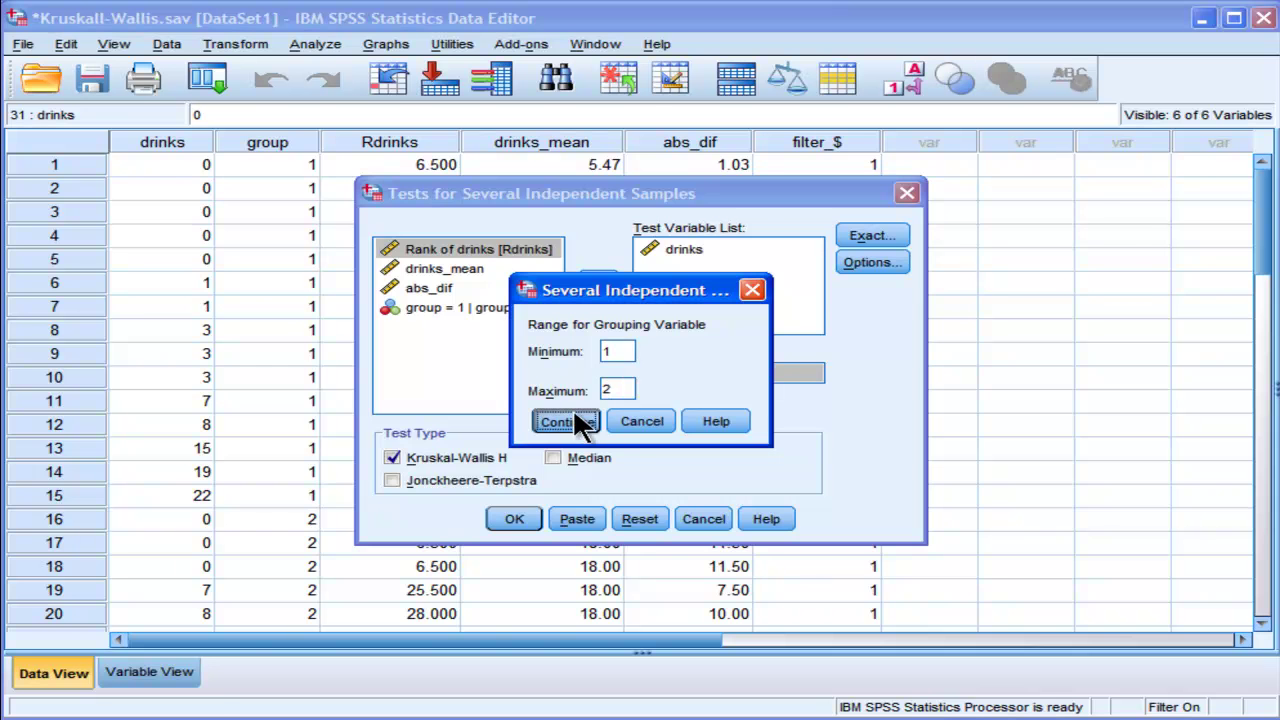
{"action": "left_click", "coordinate": [518, 514]}
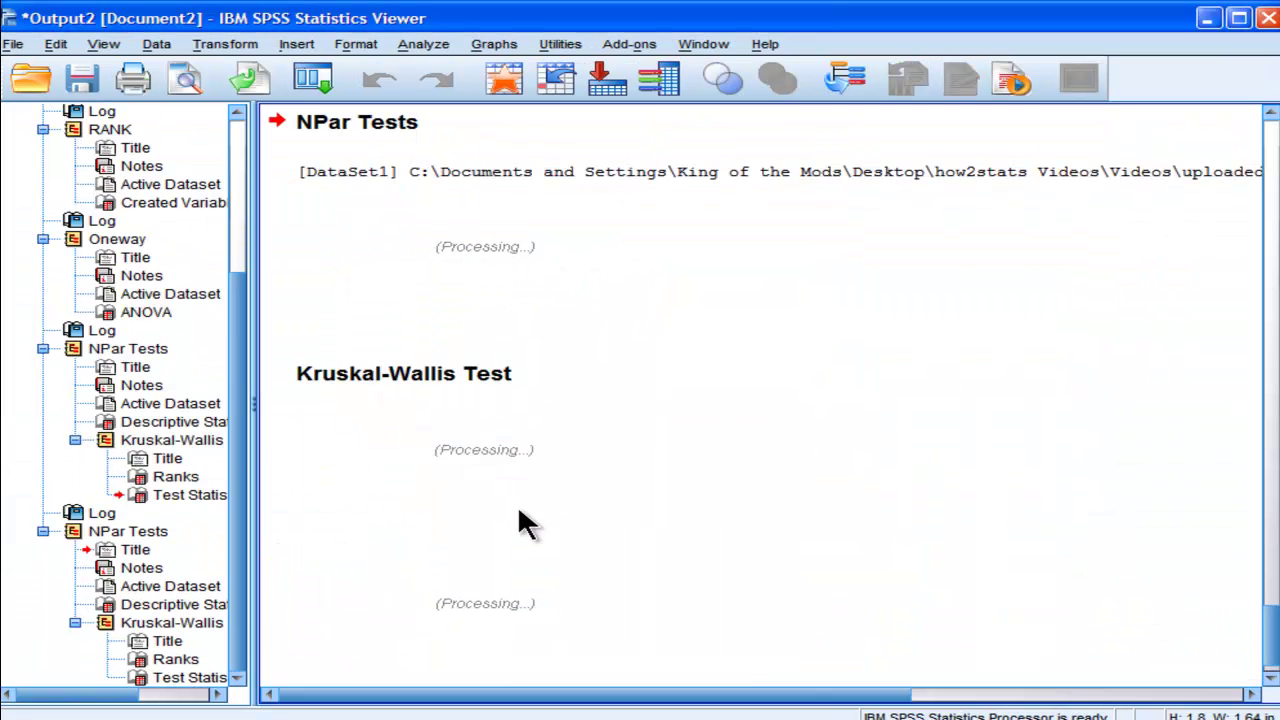